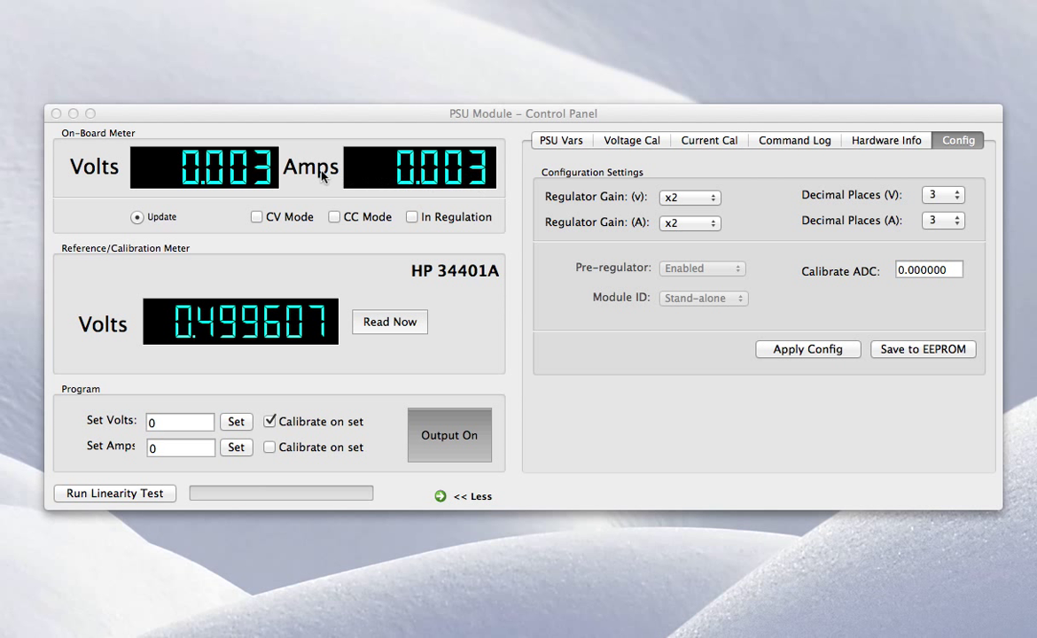
# - Program the output to 1 V with calibration on set turned off for the voltage
pyautogui.doubleClick(176, 423)
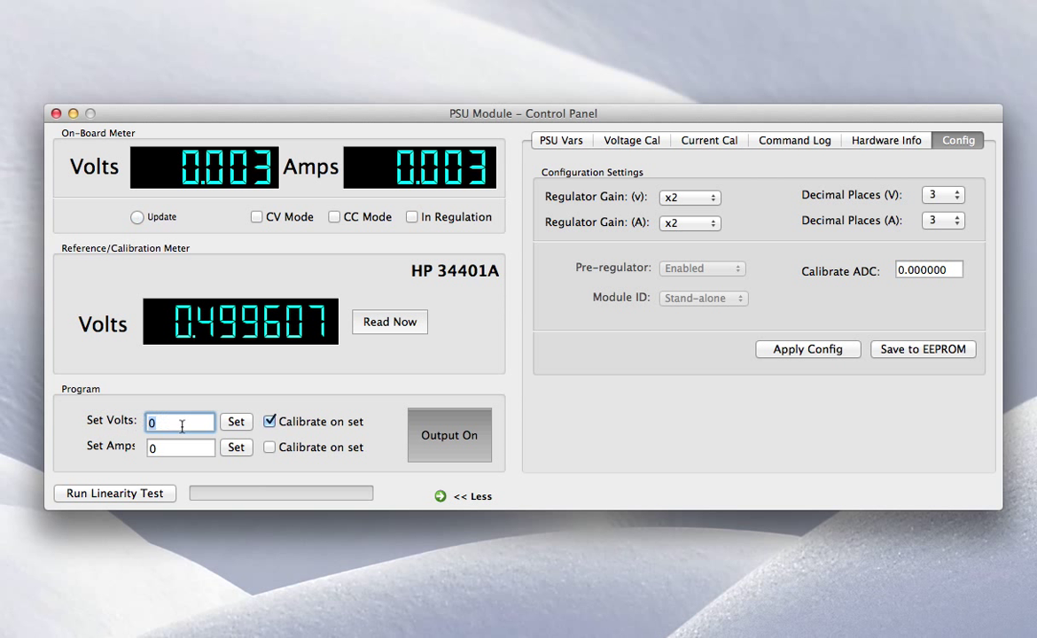
pyautogui.write('1')
pyautogui.click(270, 421)
pyautogui.click(235, 422)
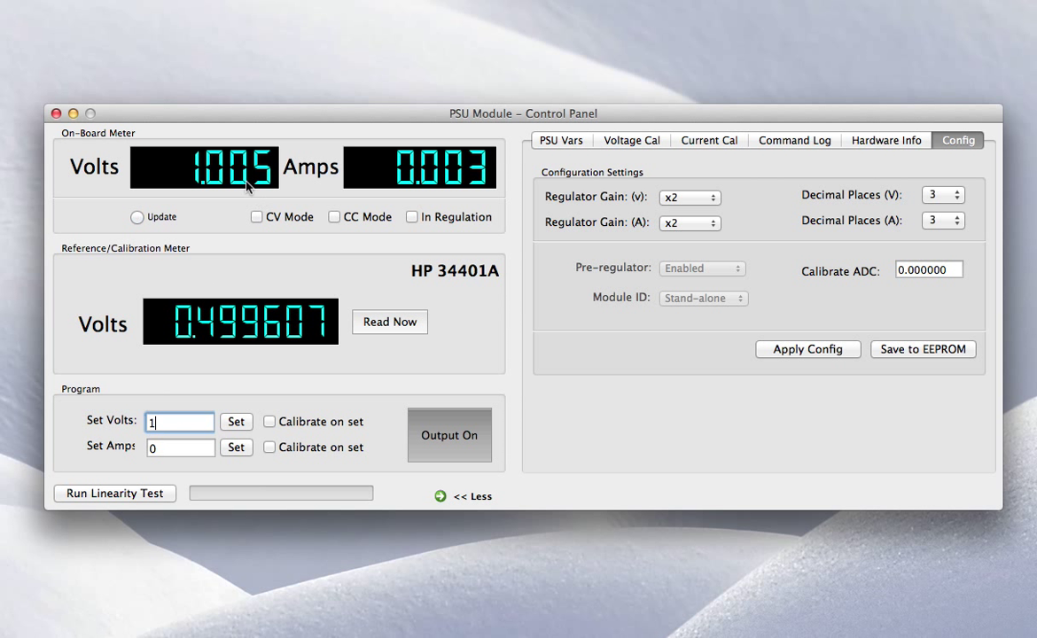
# - Program the uncalibrated output voltage to 4 V and back to 1 V
pyautogui.moveTo(156, 422); pyautogui.dragTo(123, 423)
pyautogui.write('4')
pyautogui.click(236, 422)
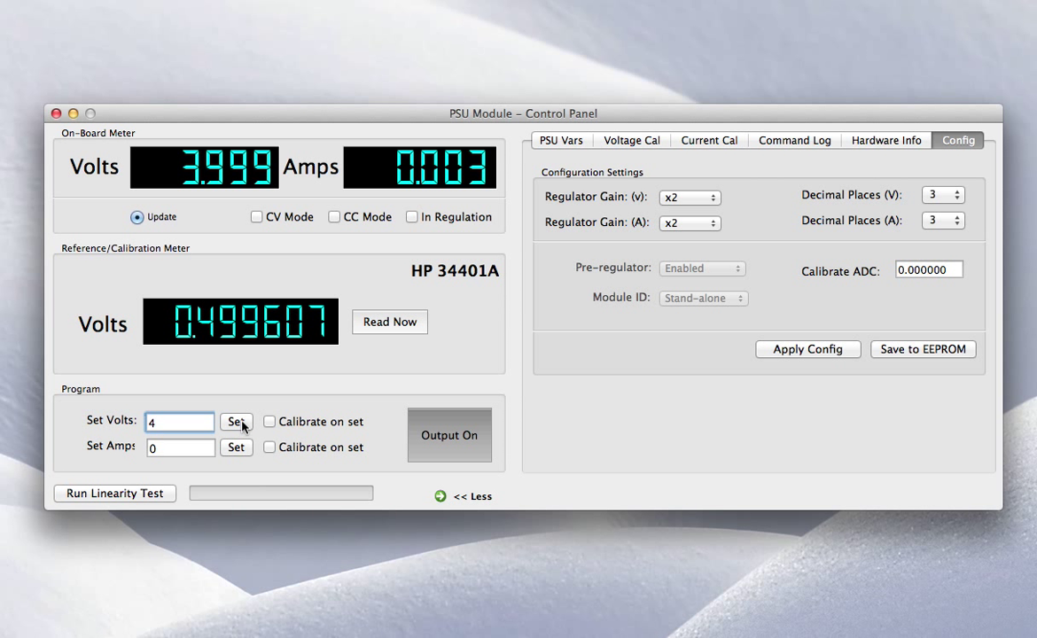
pyautogui.moveTo(151, 422); pyautogui.dragTo(128, 426)
pyautogui.write('1')
pyautogui.click(236, 423)
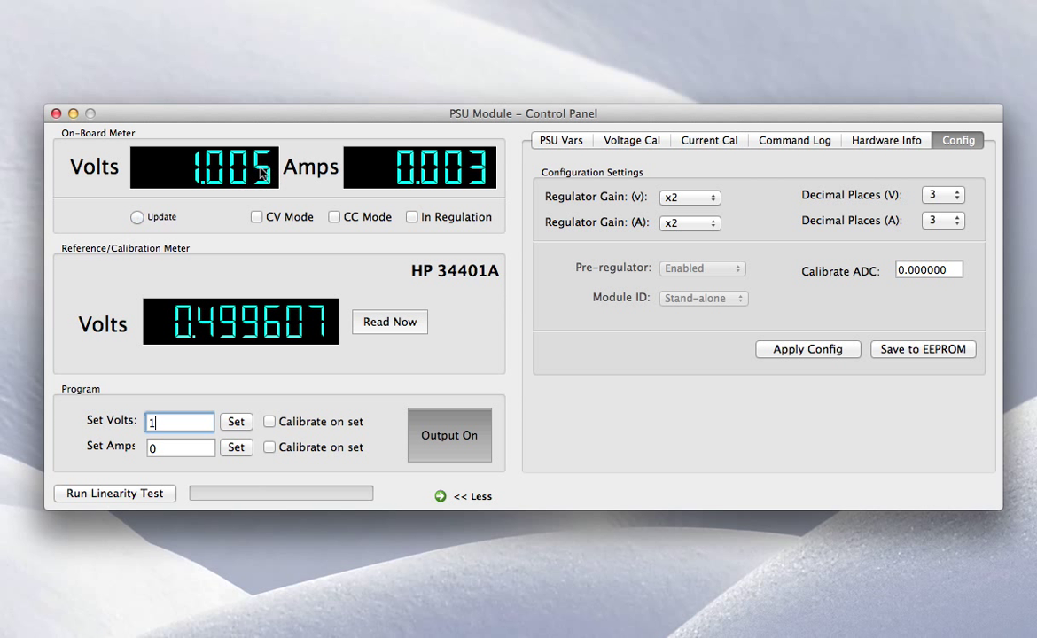
# - Enable calibration on set for the voltage and reapply the 1 V setting
pyautogui.click(270, 423)
pyautogui.click(271, 423)
pyautogui.click(270, 422)
pyautogui.click(236, 423)
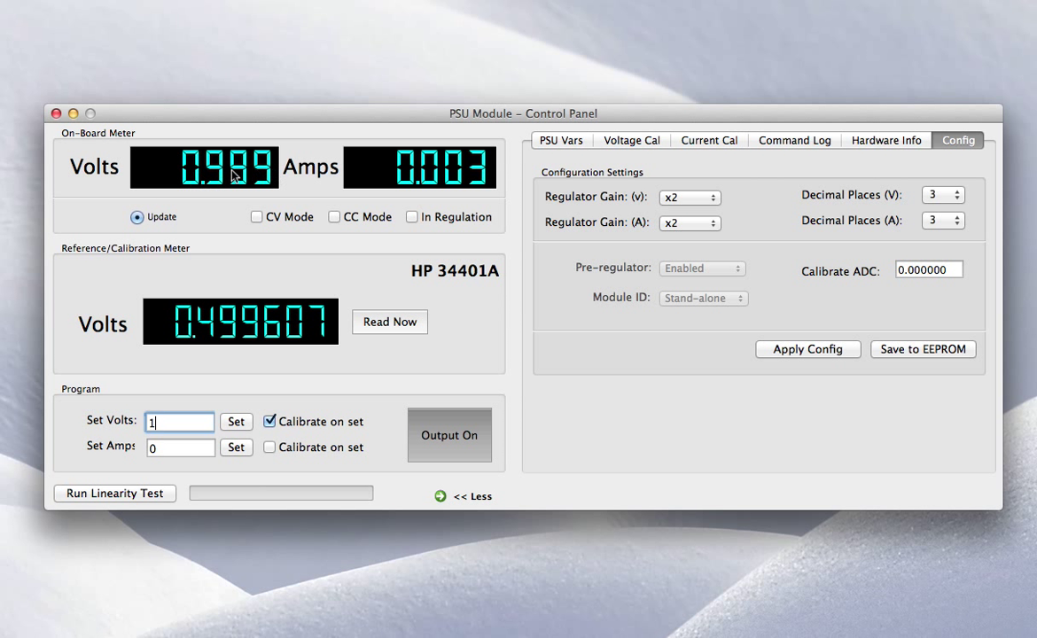
# - Turn off calibration on set for the voltage and take fresh readings from the reference meter
pyautogui.click(269, 422)
pyautogui.click(368, 322)
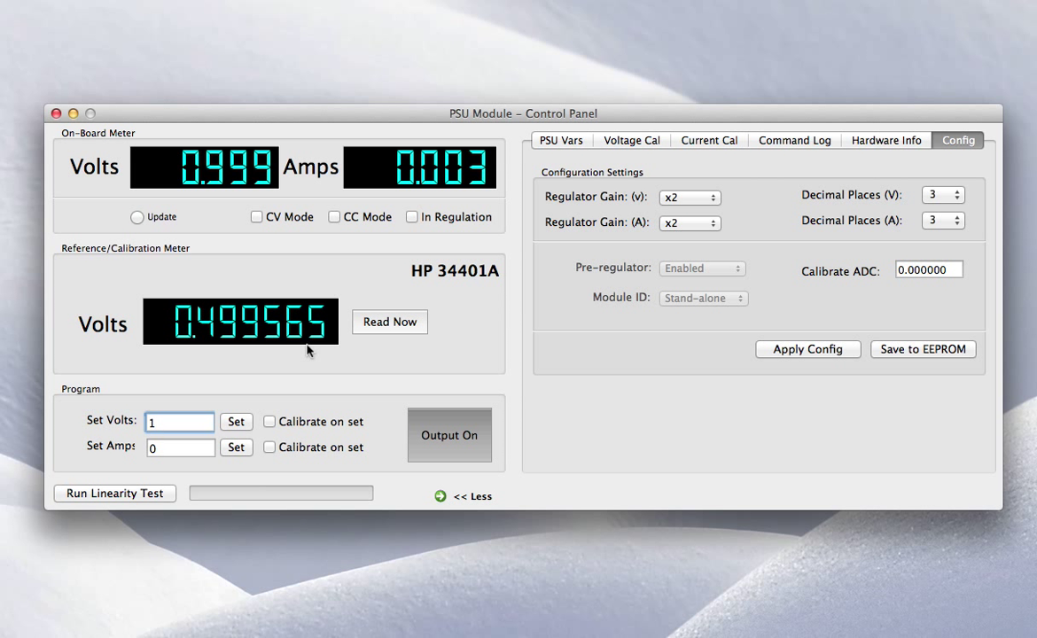
pyautogui.click(398, 327)
# - Apply a voltage regulator gain of x1, reapply the 1 V setting and read the reference meter
pyautogui.click(700, 199)
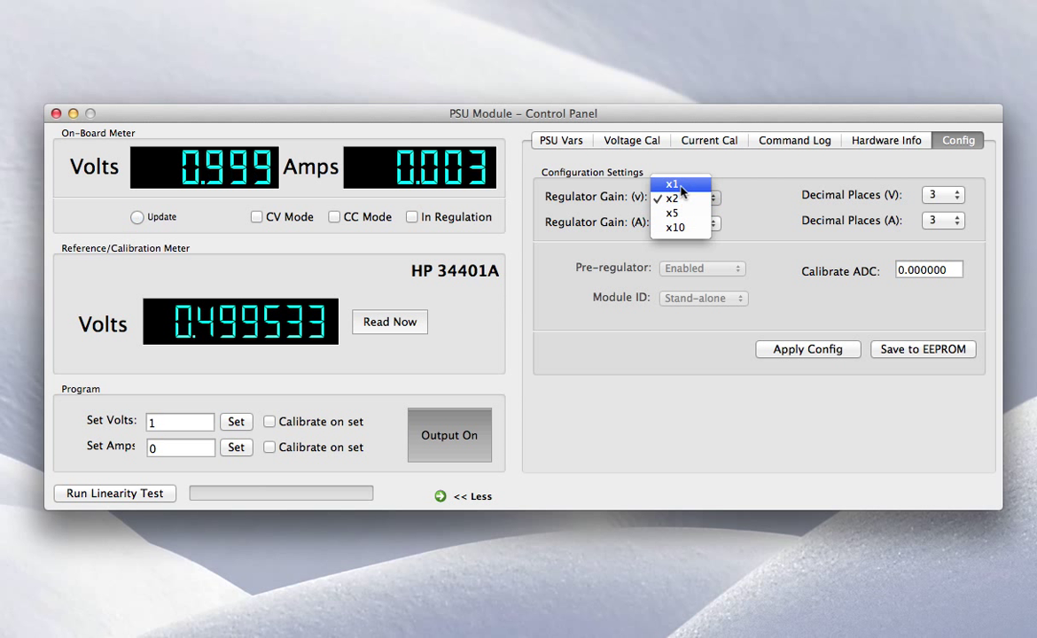
pyautogui.click(678, 183)
pyautogui.click(783, 351)
pyautogui.click(236, 422)
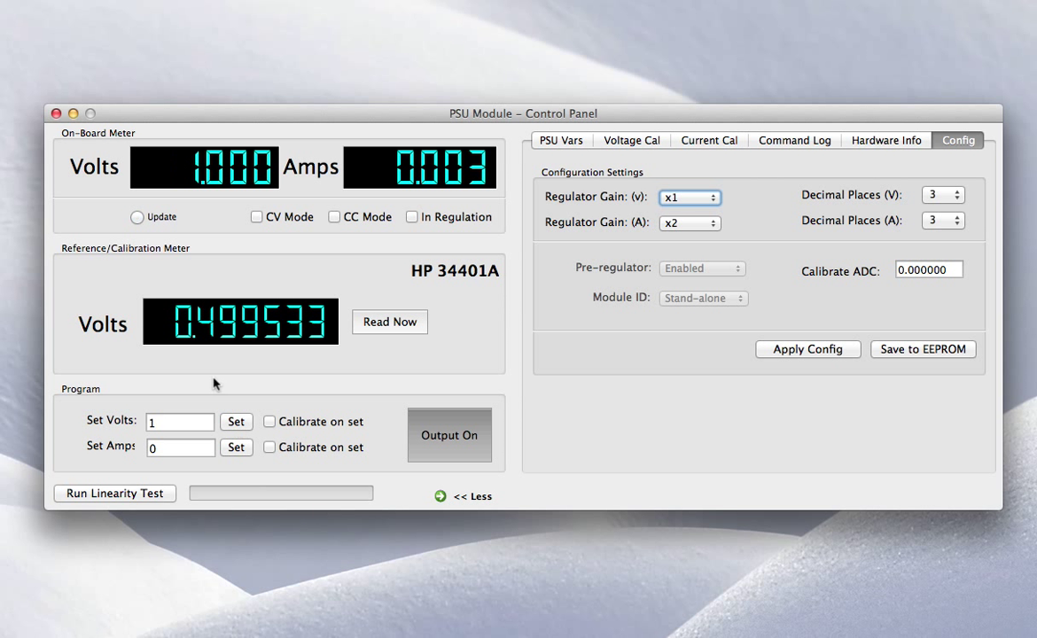
pyautogui.click(383, 323)
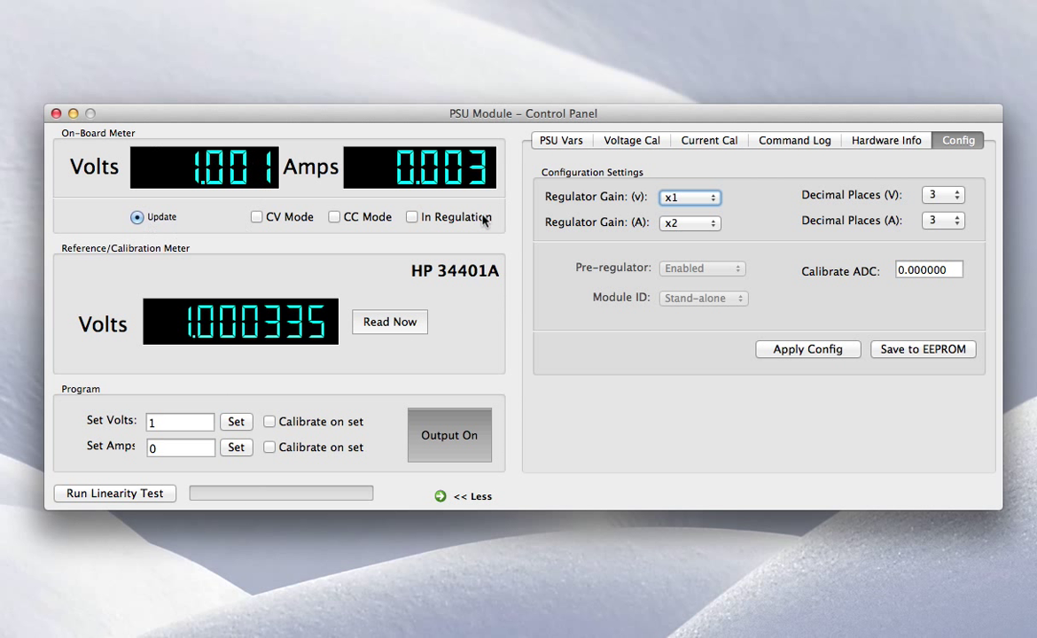
# - Set the voltage regulator gain to x10 and apply the configuration
pyautogui.click(695, 204)
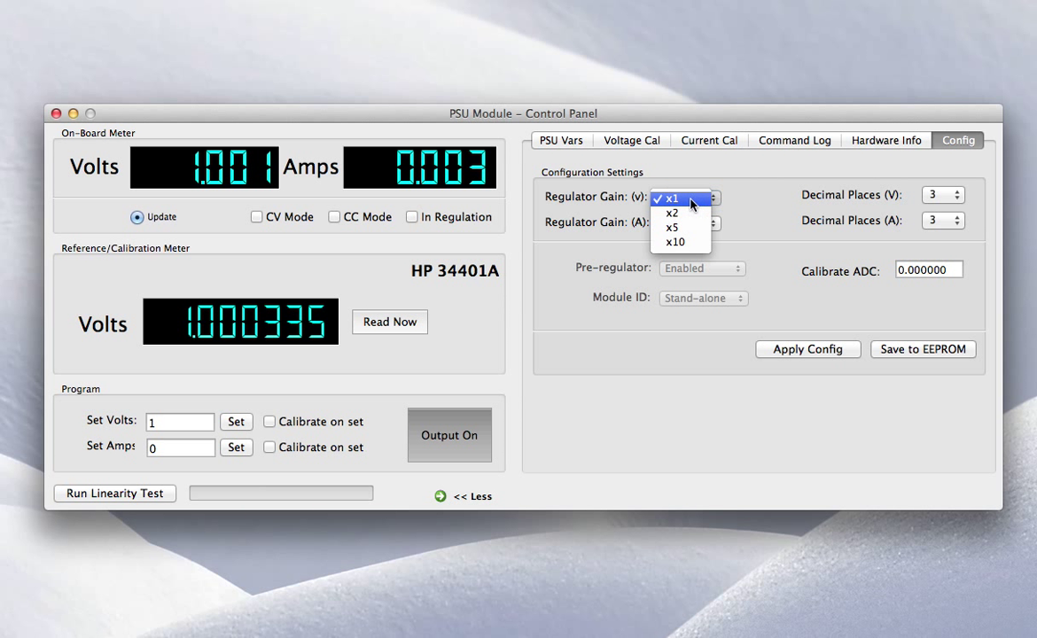
pyautogui.click(673, 213)
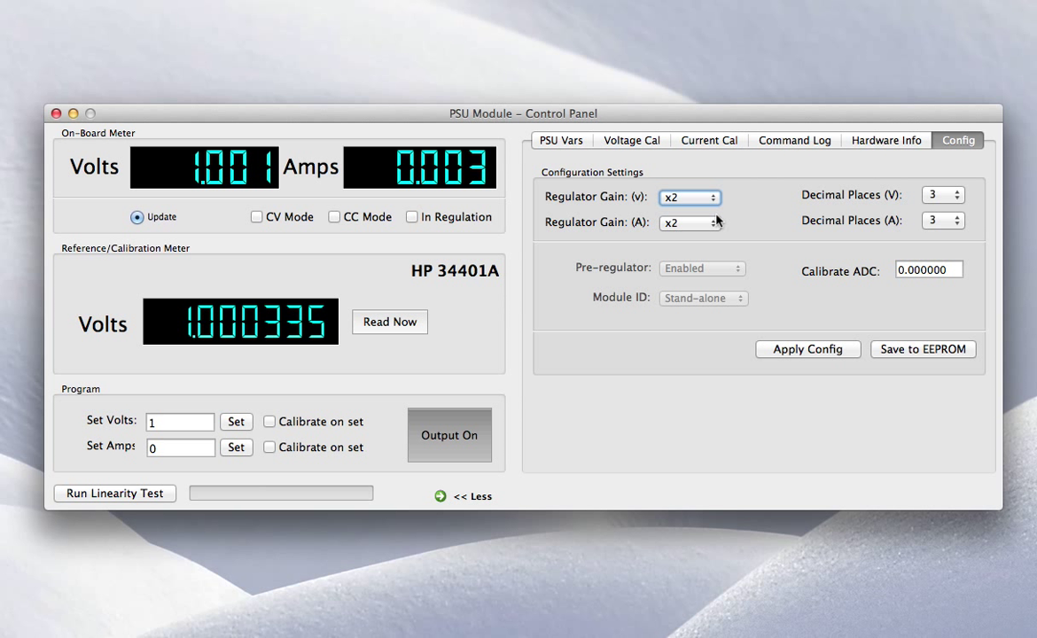
pyautogui.click(689, 197)
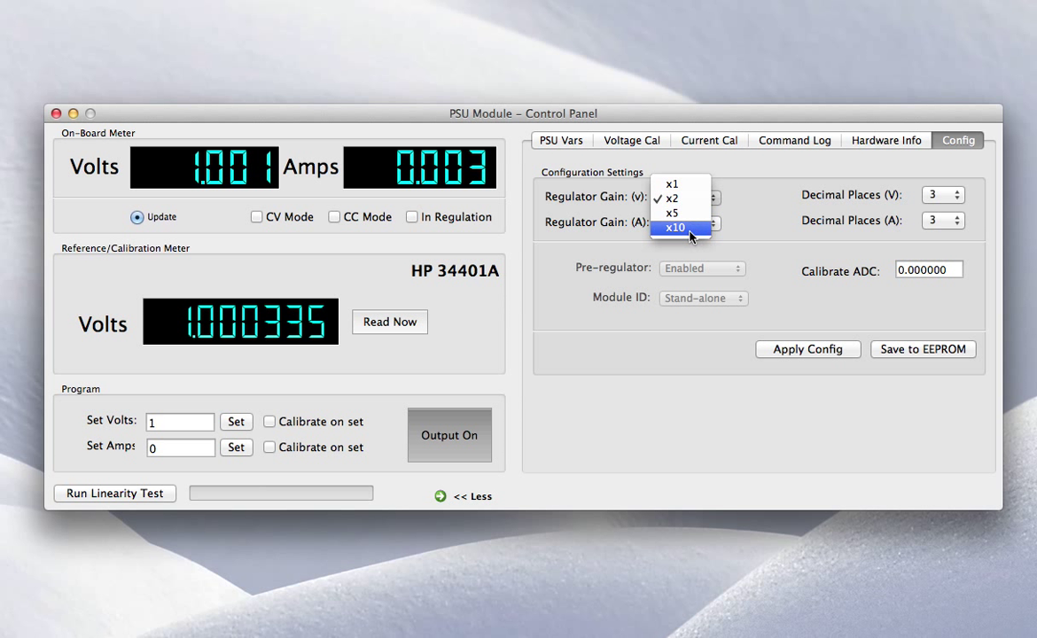
pyautogui.click(684, 227)
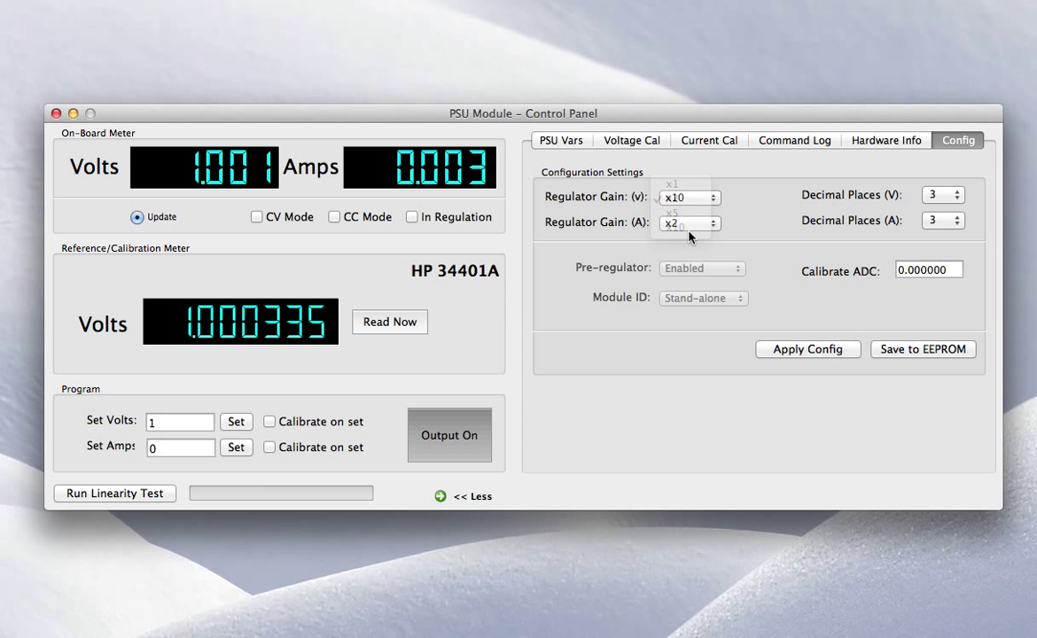
pyautogui.doubleClick(168, 422)
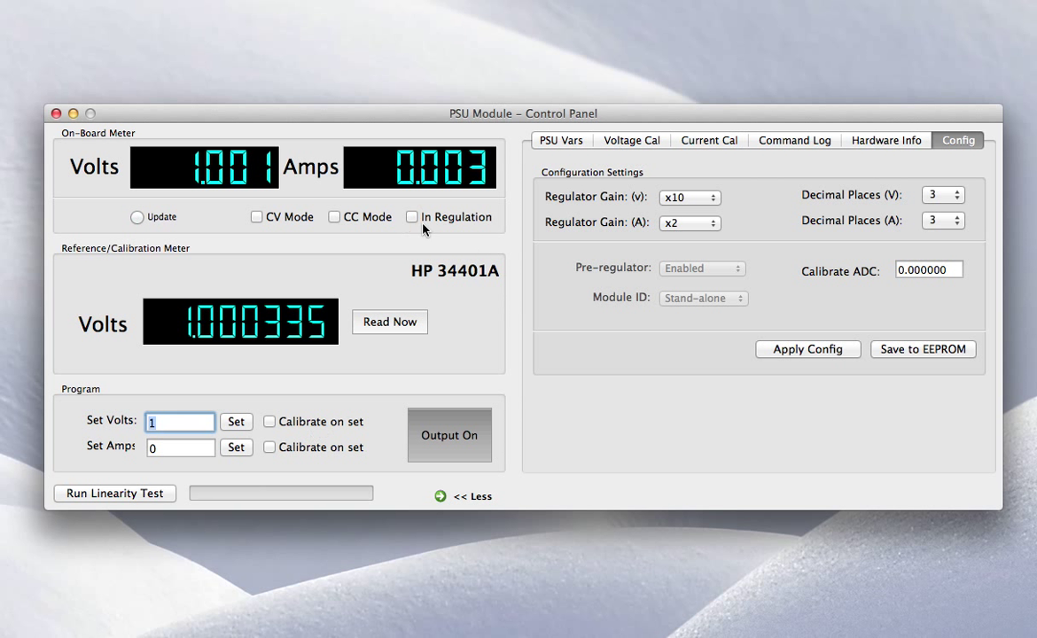
pyautogui.click(810, 350)
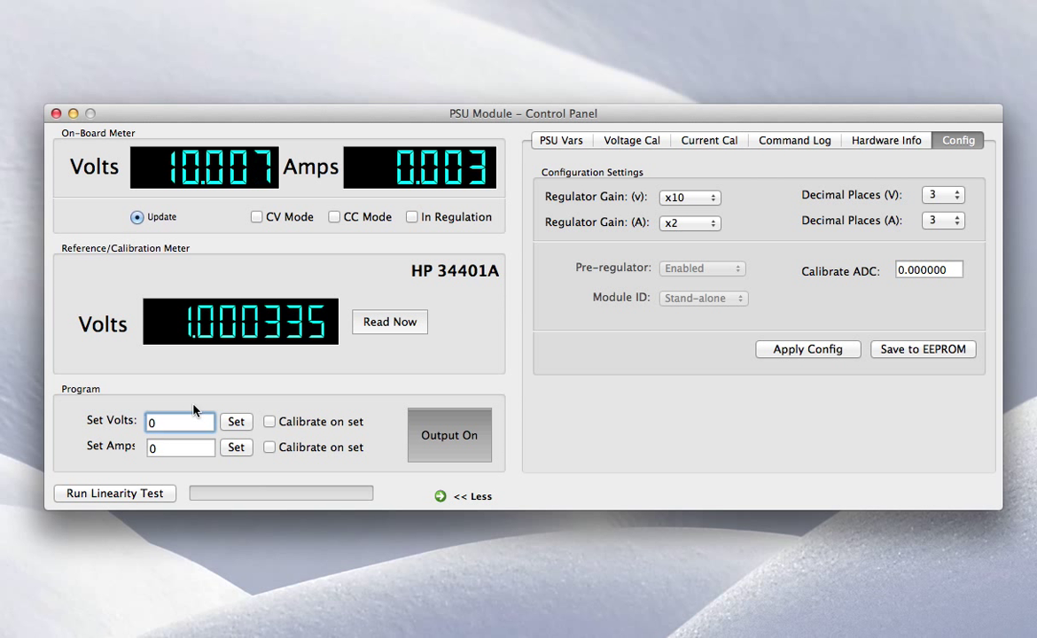
# - Program the output to 0 V and raise it to 40 V without calibration
pyautogui.click(236, 422)
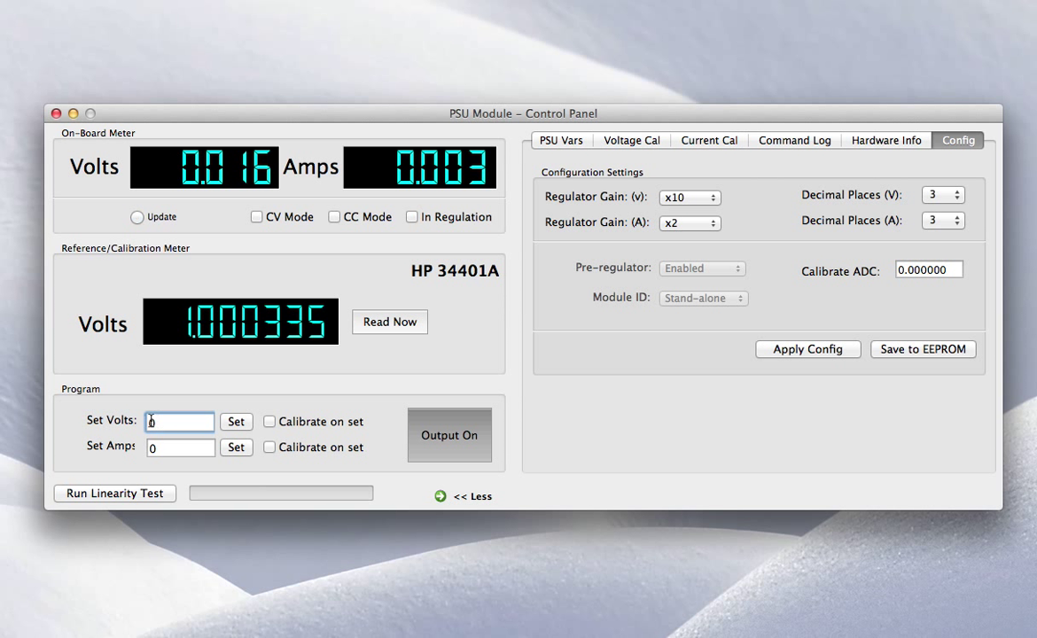
pyautogui.press('BackSpace')
pyautogui.write('40')
pyautogui.click(236, 422)
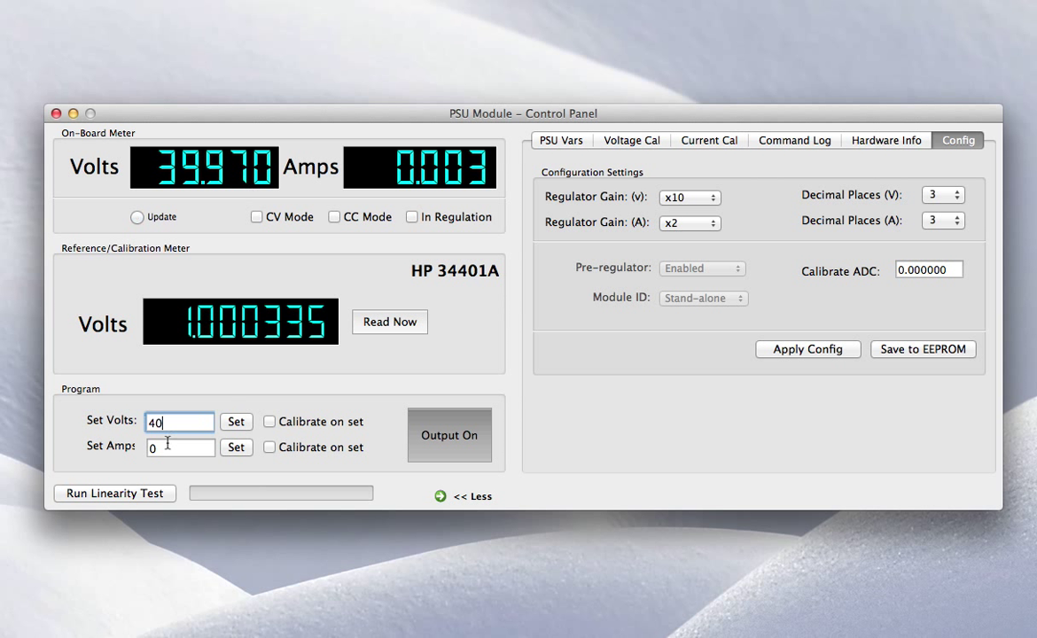
# - Enable calibration on set at 40 V and step the output voltage up to 40.01 V and 40.02 V
pyautogui.click(270, 422)
pyautogui.click(236, 422)
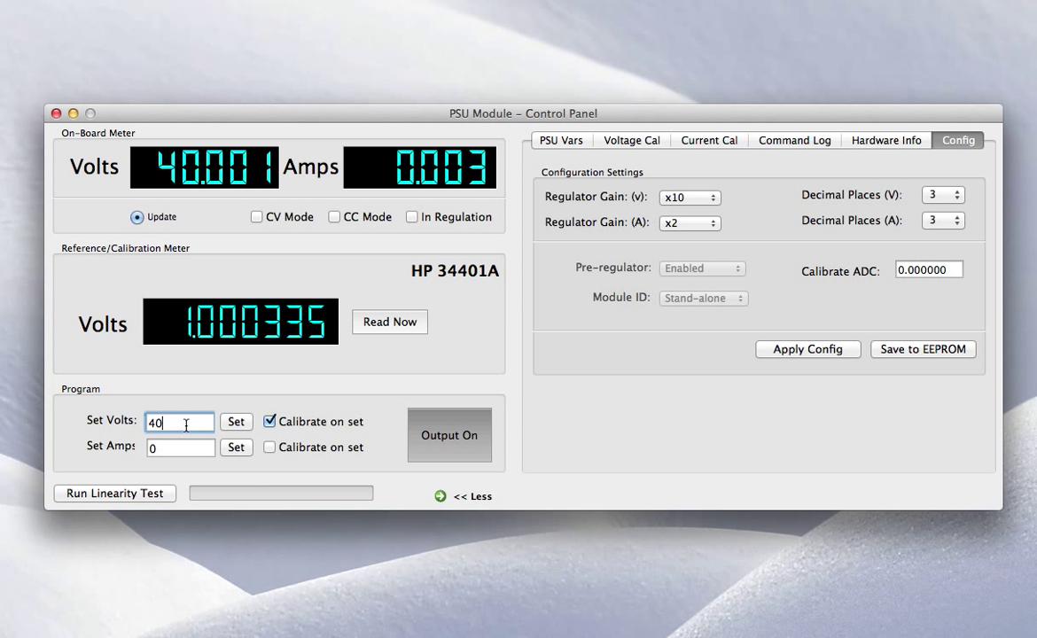
pyautogui.write('.01')
pyautogui.click(236, 422)
pyautogui.press('BackSpace')
pyautogui.write('2')
pyautogui.click(236, 423)
# - Reapply 40.02 V while watching the voltage calibration log, and examine the newest entry's set, monitor and trim values
pyautogui.click(646, 144)
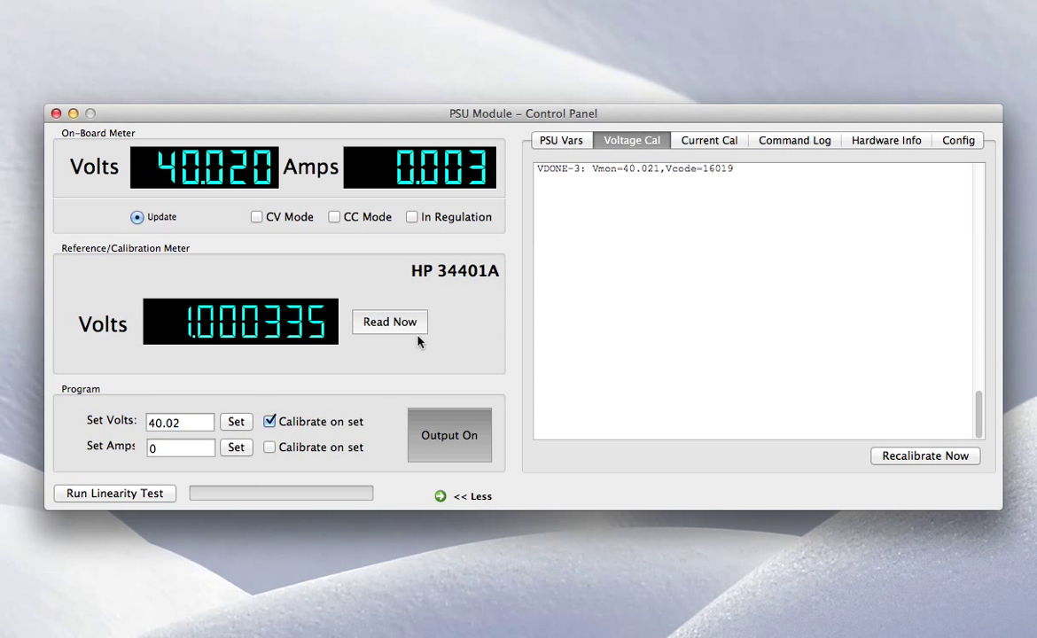
pyautogui.click(237, 422)
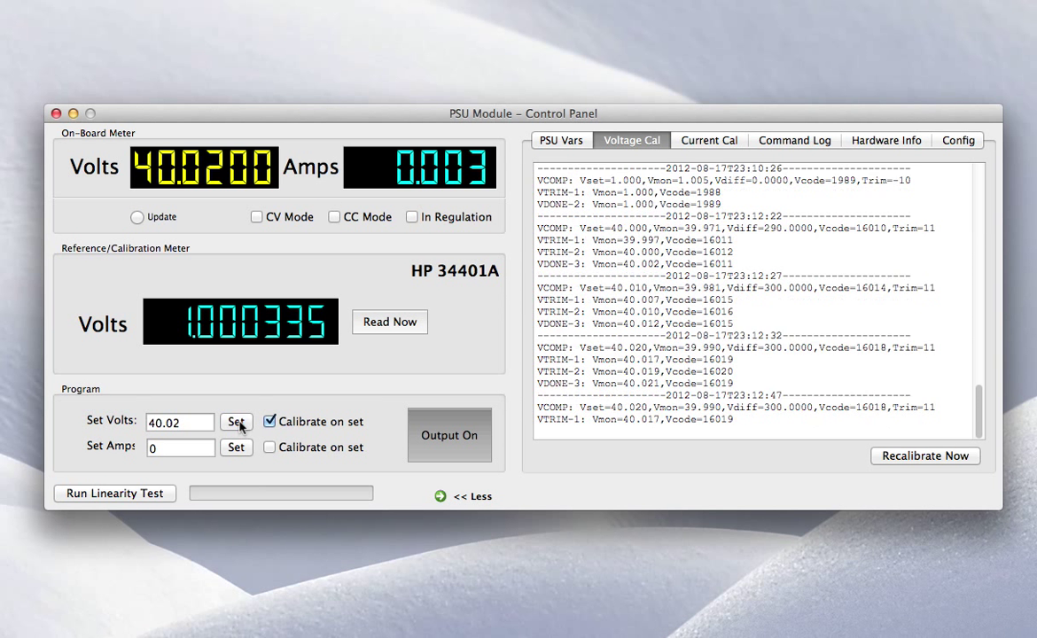
pyautogui.moveTo(770, 425); pyautogui.dragTo(787, 412)
pyautogui.moveTo(580, 383); pyautogui.dragTo(940, 381)
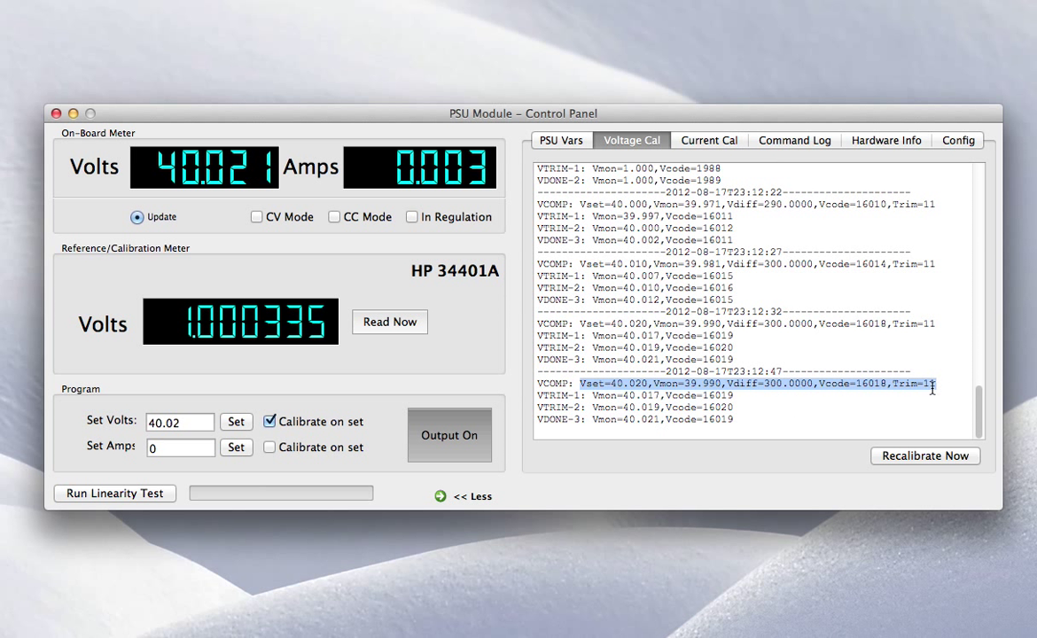
pyautogui.click(891, 383)
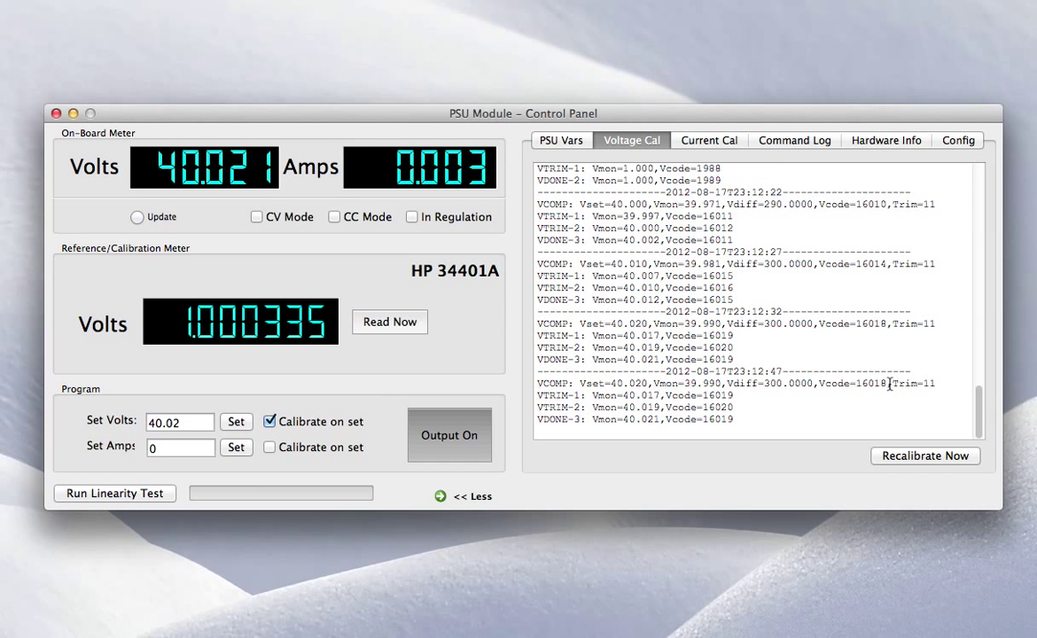
pyautogui.moveTo(918, 383); pyautogui.dragTo(944, 390)
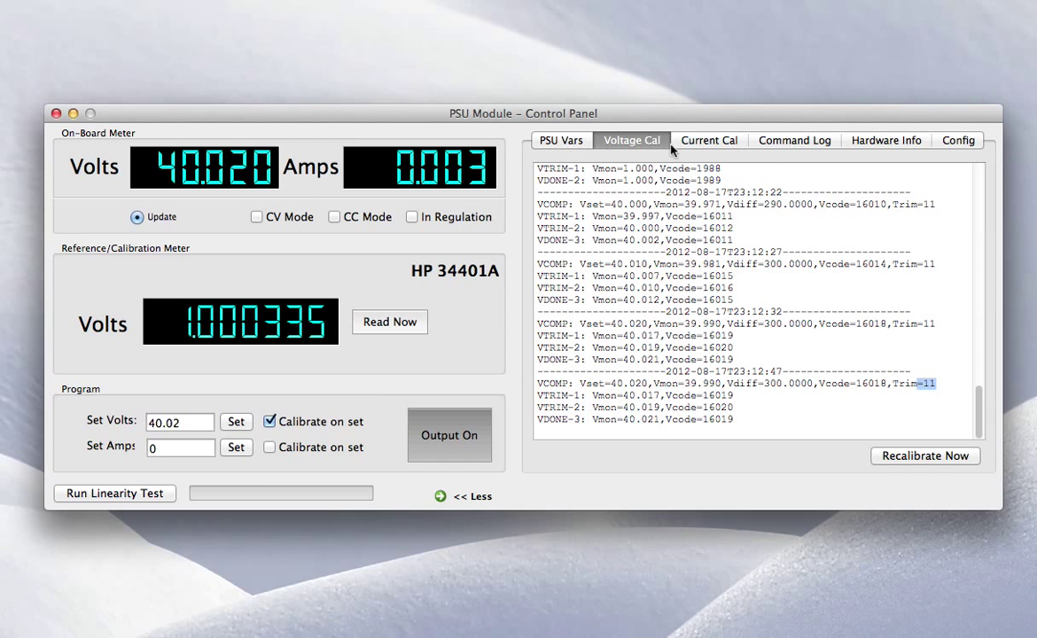
# - Review the PSU variables and check the digital-to-analog converter type in the hardware information
pyautogui.click(570, 142)
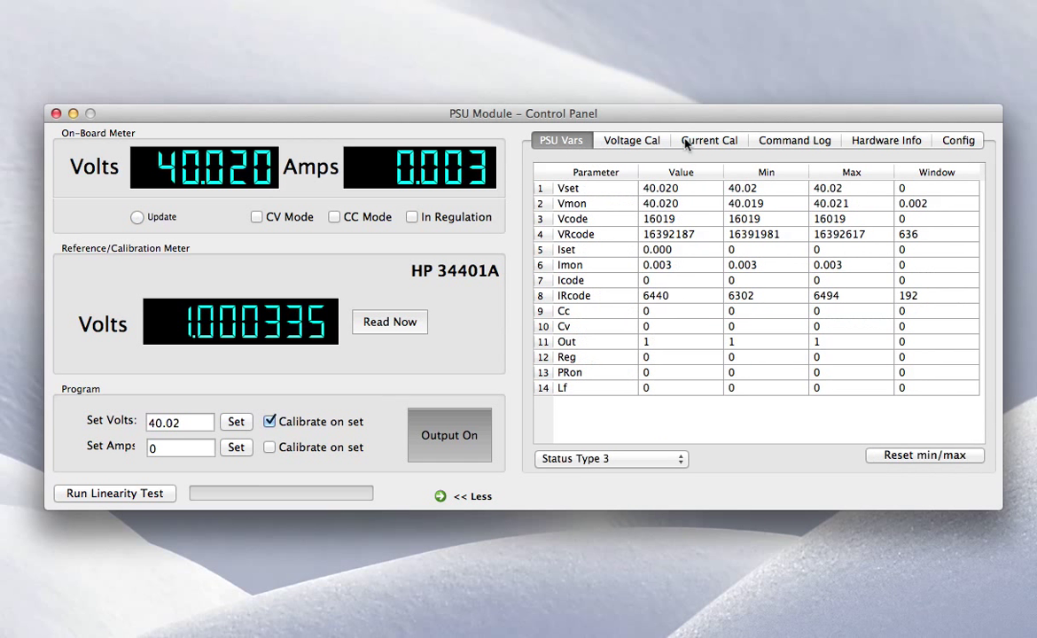
pyautogui.click(870, 142)
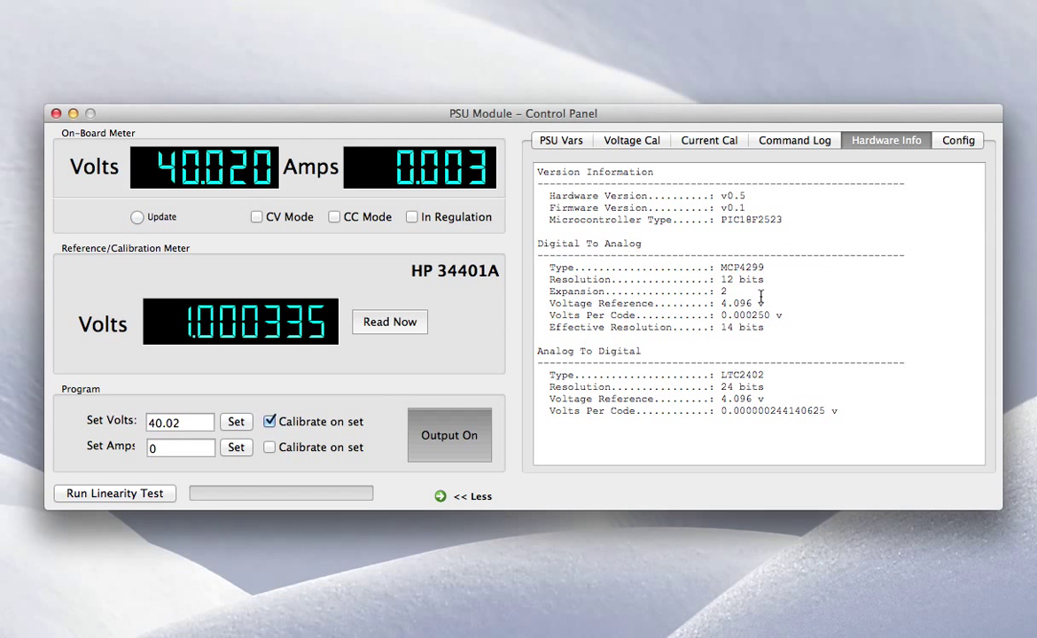
pyautogui.doubleClick(751, 268)
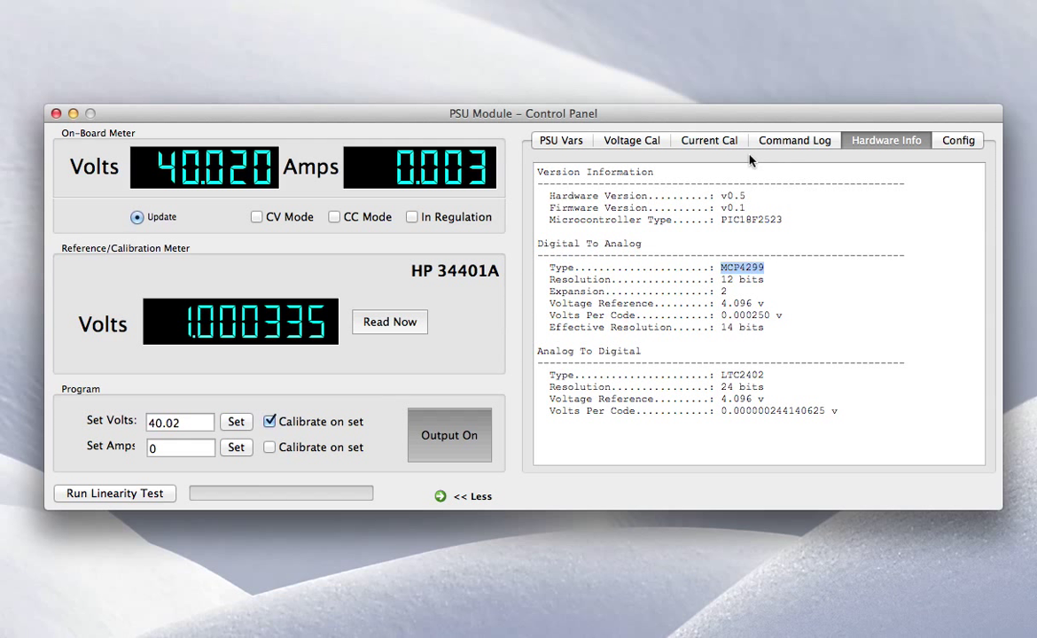
pyautogui.click(575, 144)
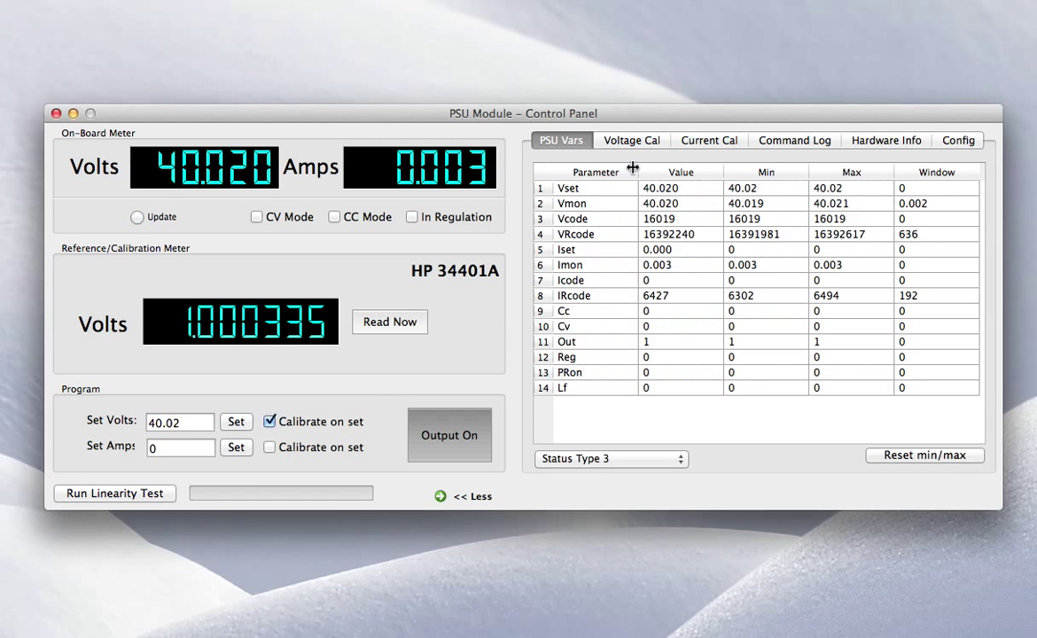
# - Set the voltage regulator gain back to x2 and apply the configuration
pyautogui.click(958, 140)
pyautogui.click(690, 197)
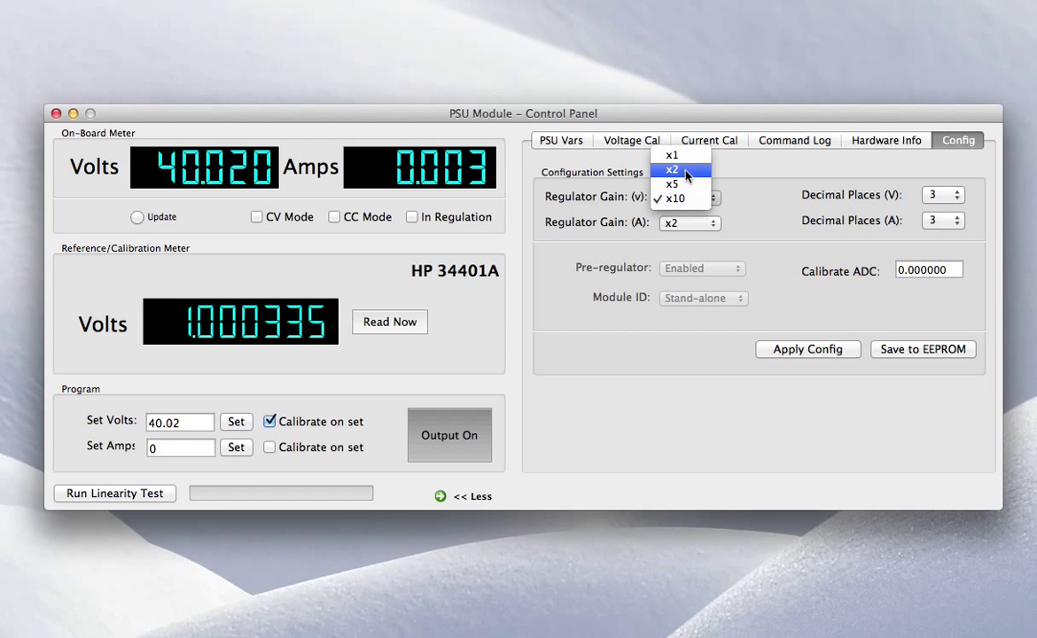
pyautogui.click(674, 169)
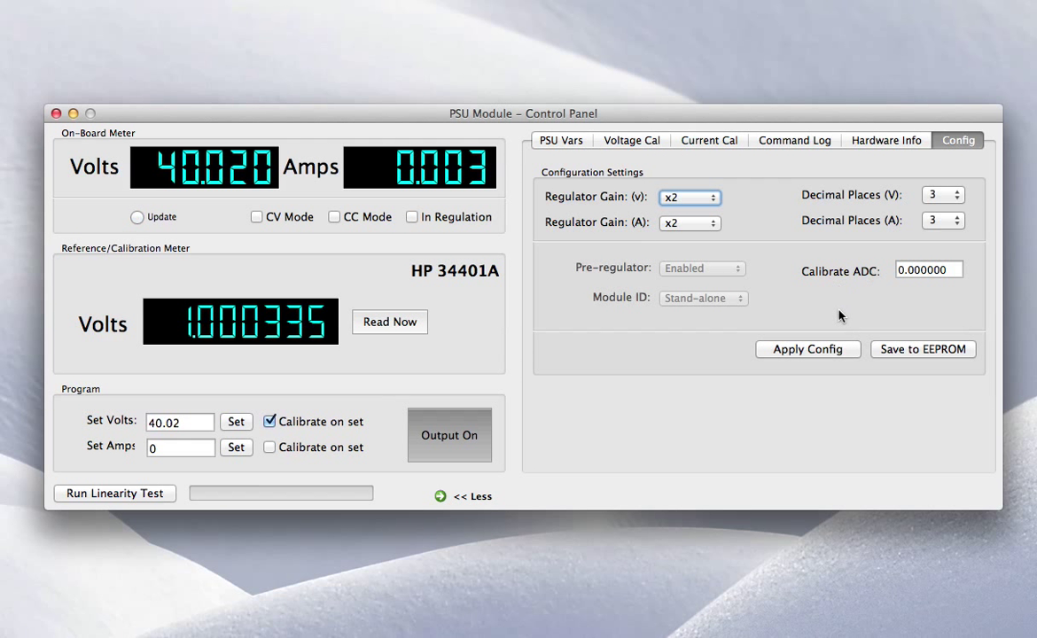
pyautogui.click(821, 350)
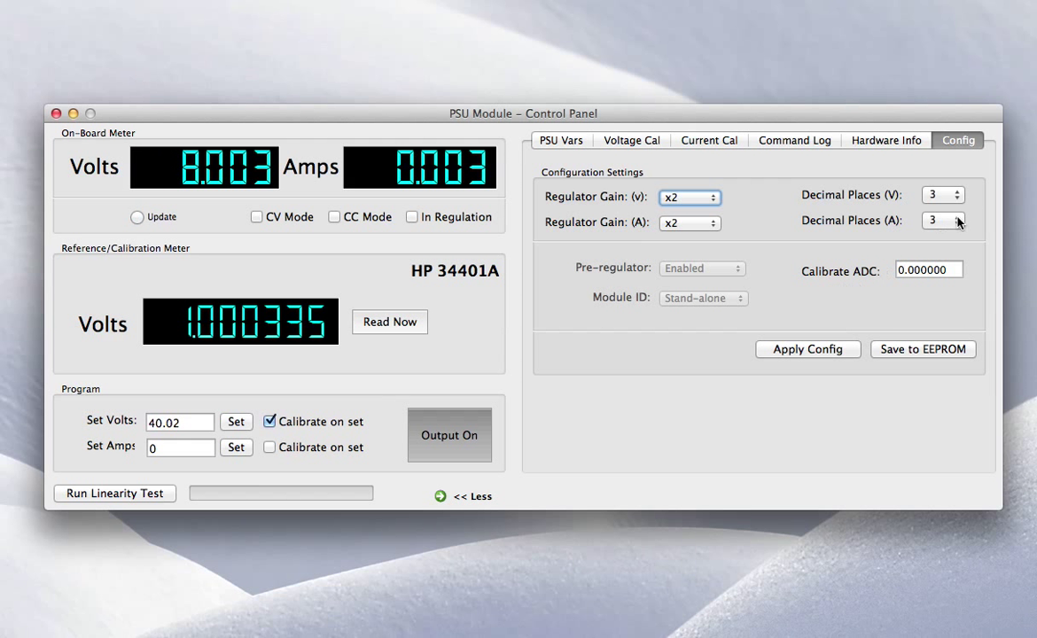
# - Program the output to 1 V and raise it to 1.001 V with calibration on set active
pyautogui.press('Tab')
pyautogui.write('1')
pyautogui.click(236, 422)
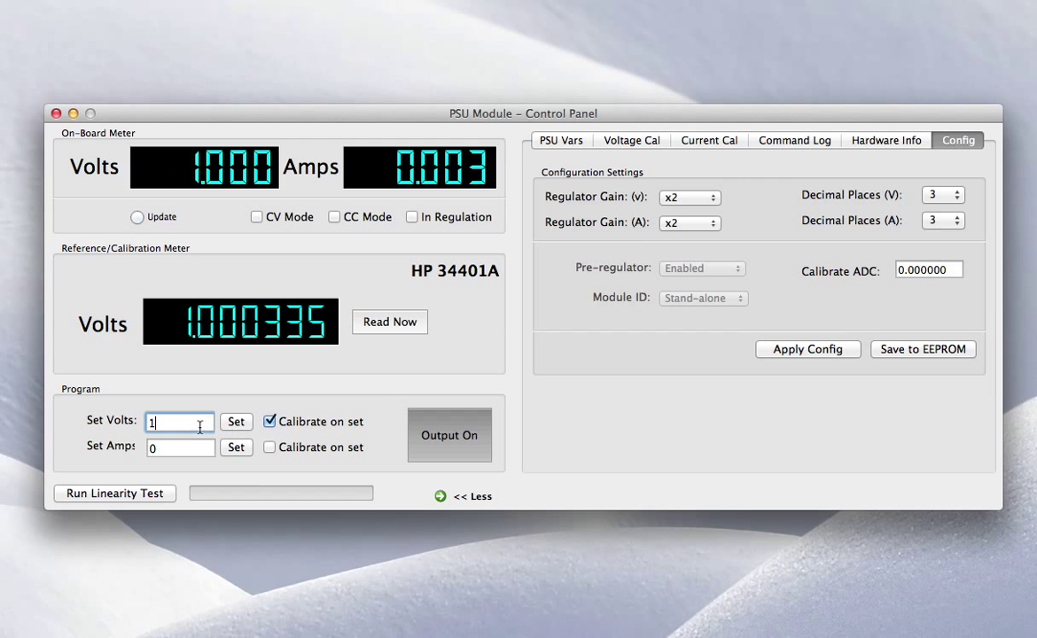
pyautogui.write('.001')
pyautogui.click(237, 423)
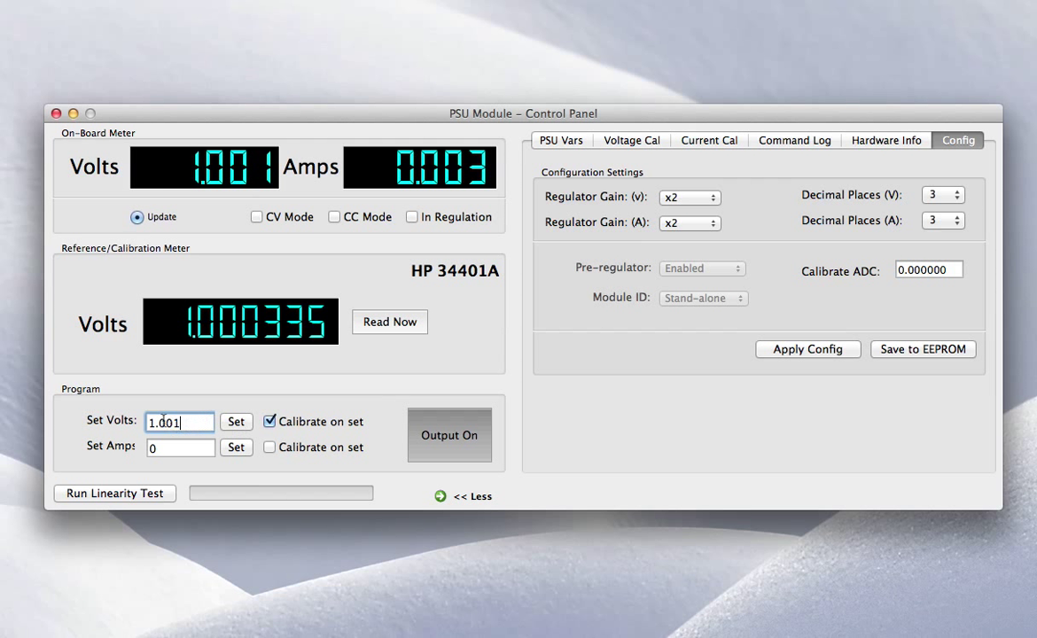
# - Raise the output voltage in 1 mV increments through 1.002, 1.003 and 1.004 V up to 1.005 V
pyautogui.press('BackSpace')
pyautogui.write('2')
pyautogui.click(236, 423)
pyautogui.moveTo(174, 423); pyautogui.dragTo(195, 422)
pyautogui.write('3')
pyautogui.click(235, 423)
pyautogui.moveTo(182, 422); pyautogui.dragTo(173, 424)
pyautogui.write('4')
pyautogui.click(234, 423)
pyautogui.click(239, 424)
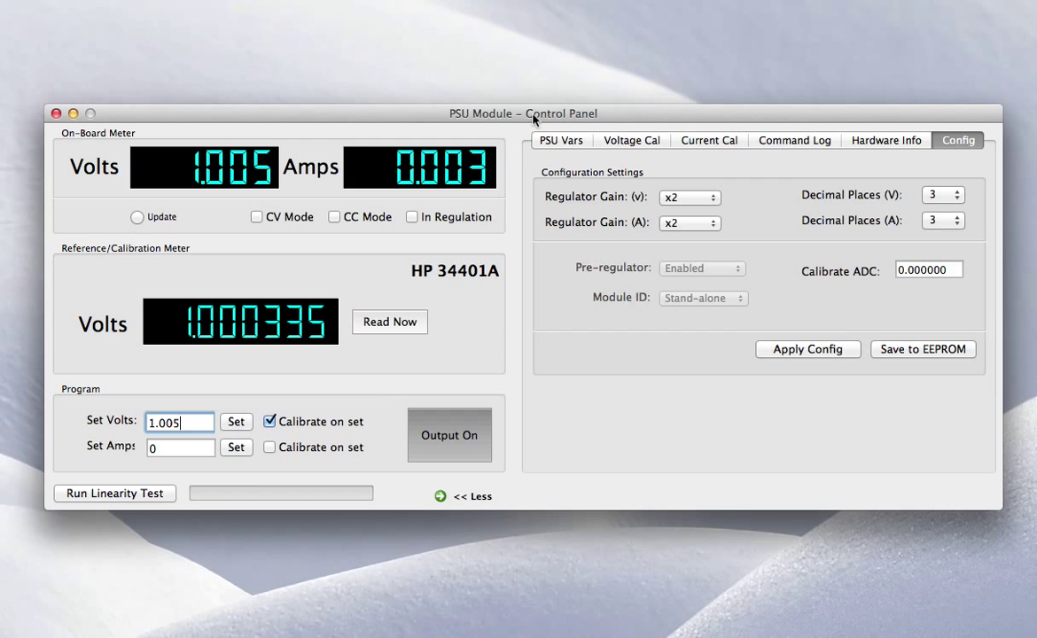
# - Review the PSU variables, the voltage and current calibration logs, and the command log
pyautogui.click(572, 144)
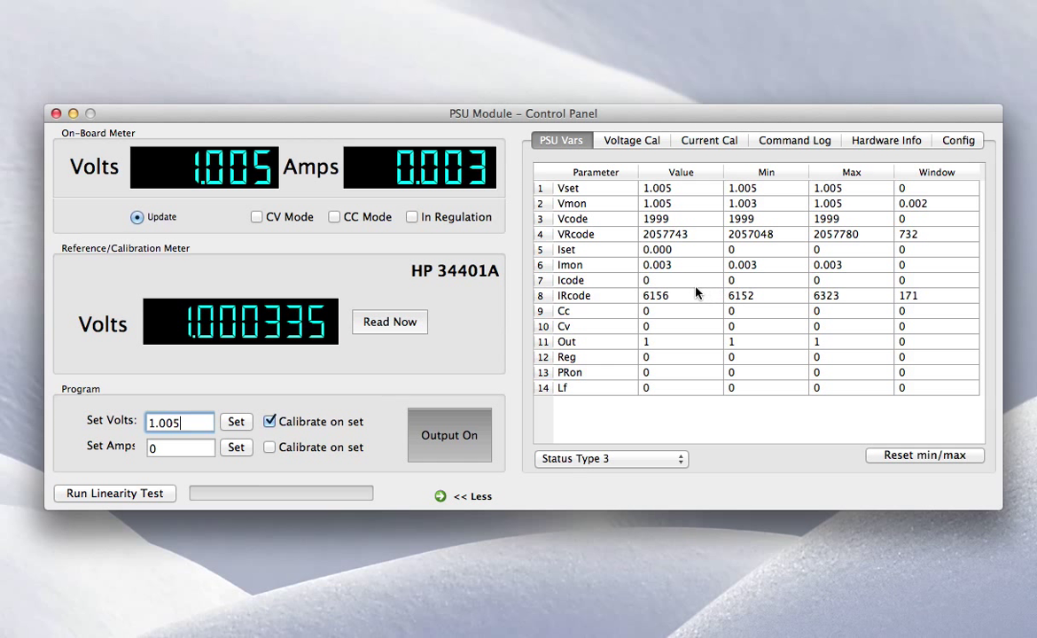
pyautogui.click(624, 142)
pyautogui.click(740, 146)
pyautogui.click(798, 140)
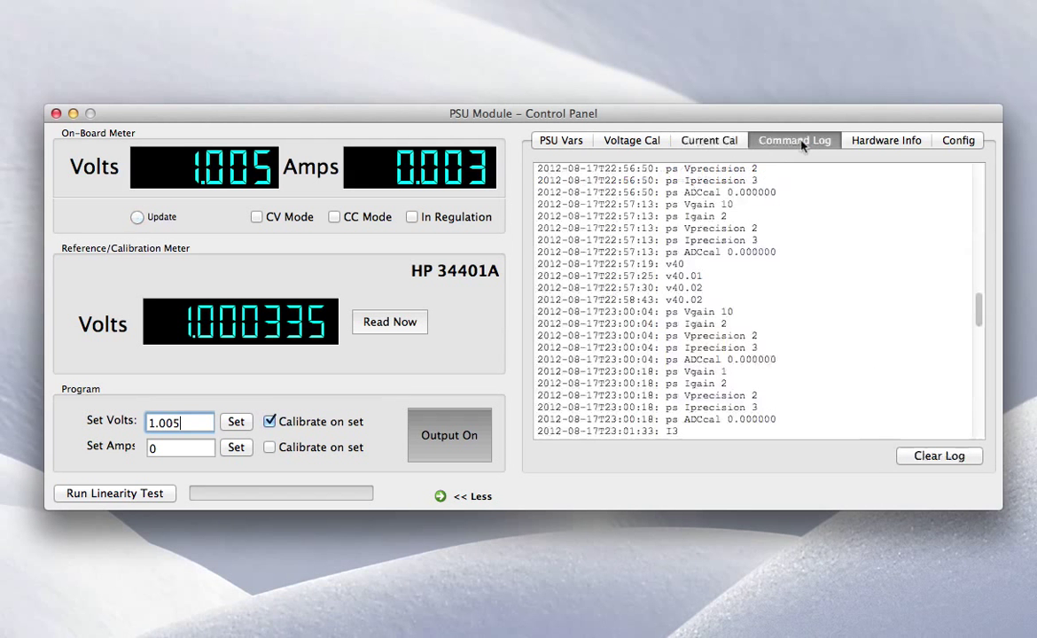
# - Examine the newest command log entry, highlighting its timestamp and the v1.005 command
pyautogui.scroll(-15, 748, 324)
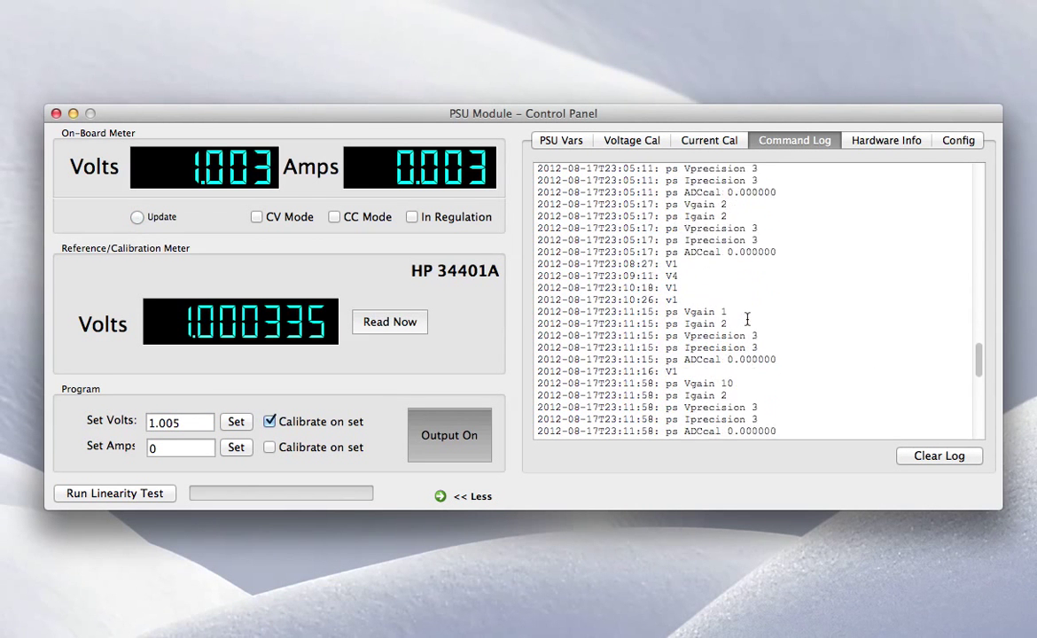
pyautogui.scroll(5, 745, 320)
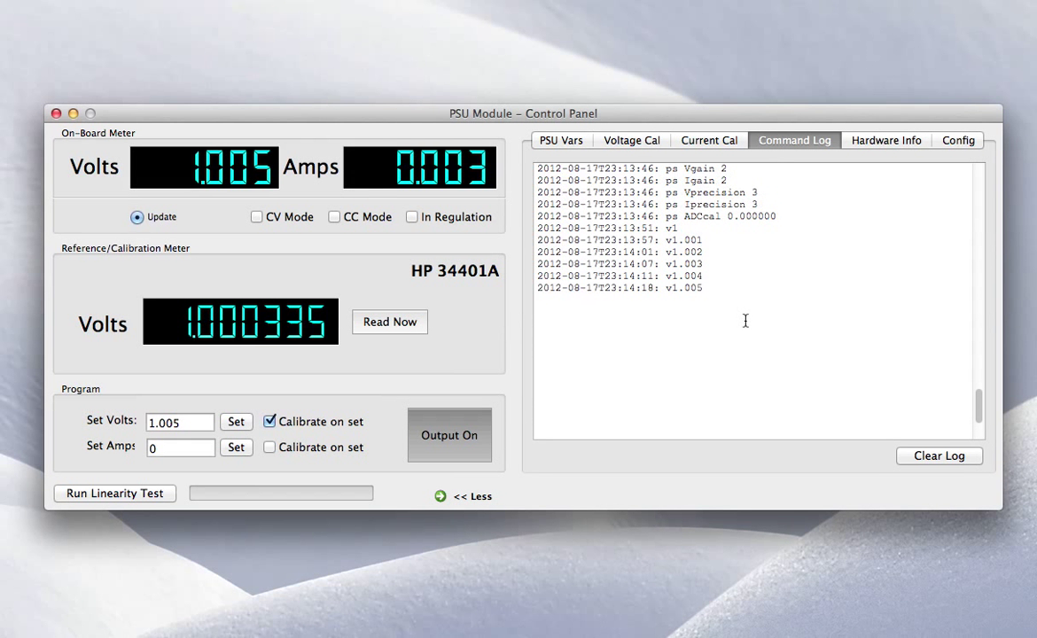
pyautogui.doubleClick(648, 288)
pyautogui.moveTo(648, 288); pyautogui.dragTo(529, 287)
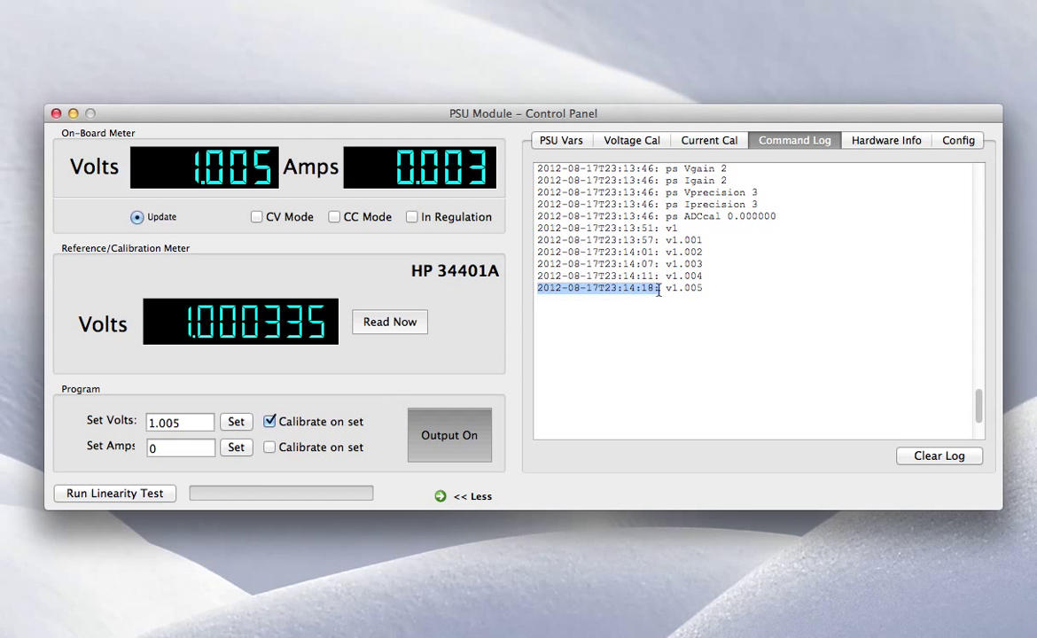
pyautogui.click(716, 284)
pyautogui.moveTo(665, 288); pyautogui.dragTo(704, 288)
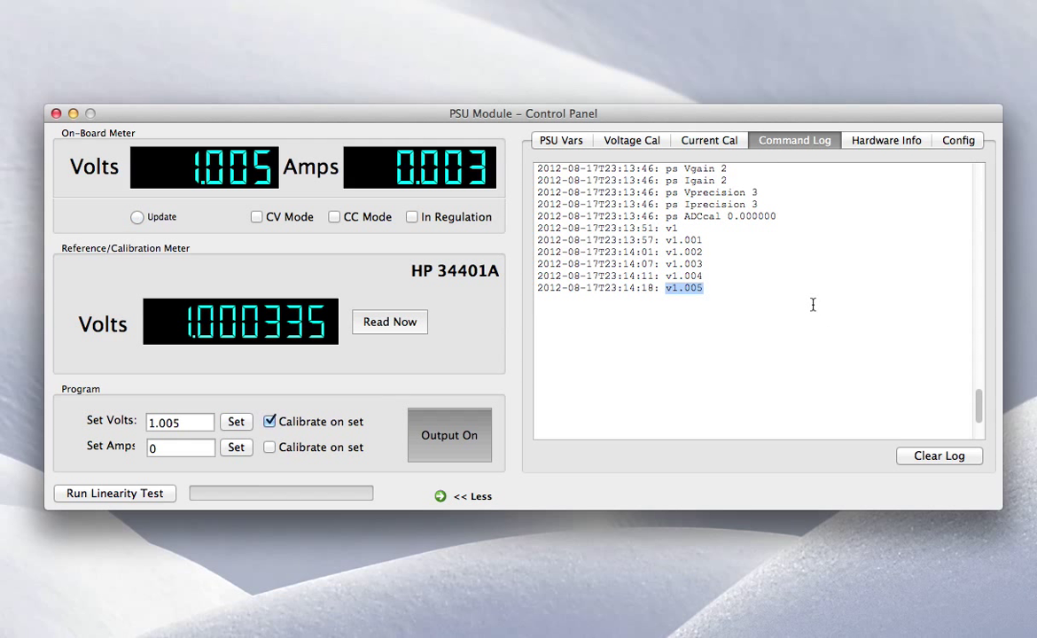
# - Highlight the initial hw command at the start of the command log and inspect the hardware information
pyautogui.scroll(20, 809, 303)
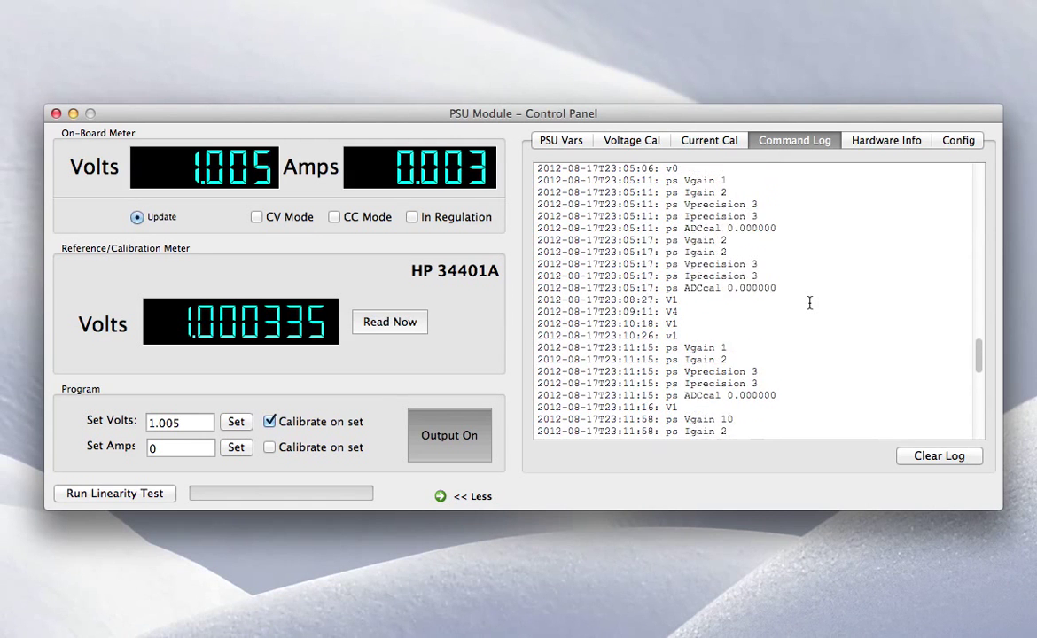
pyautogui.scroll(3, 809, 303)
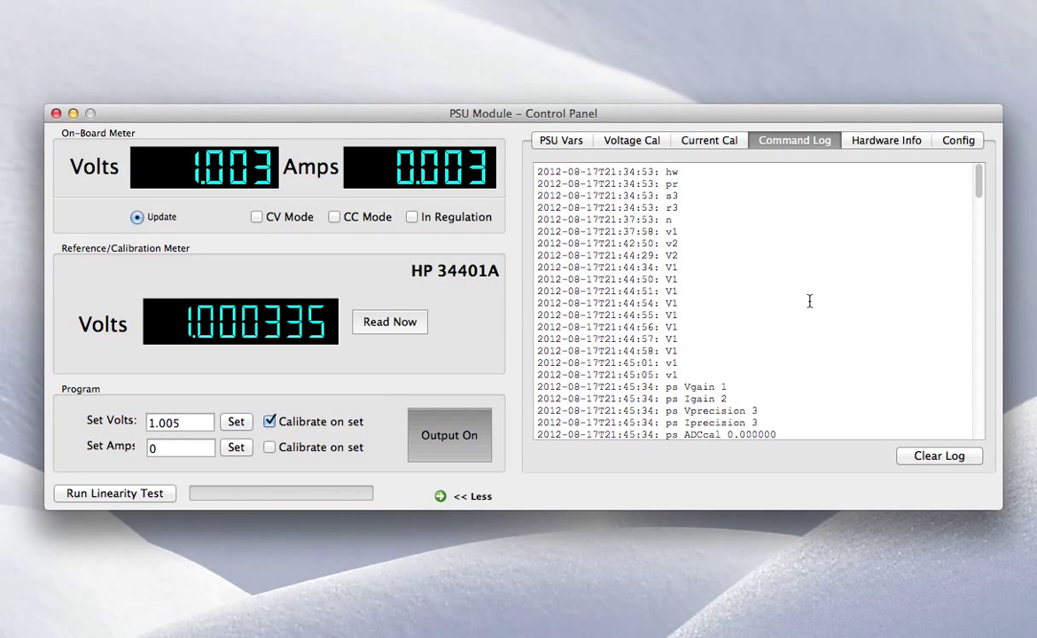
pyautogui.doubleClick(667, 173)
pyautogui.click(883, 139)
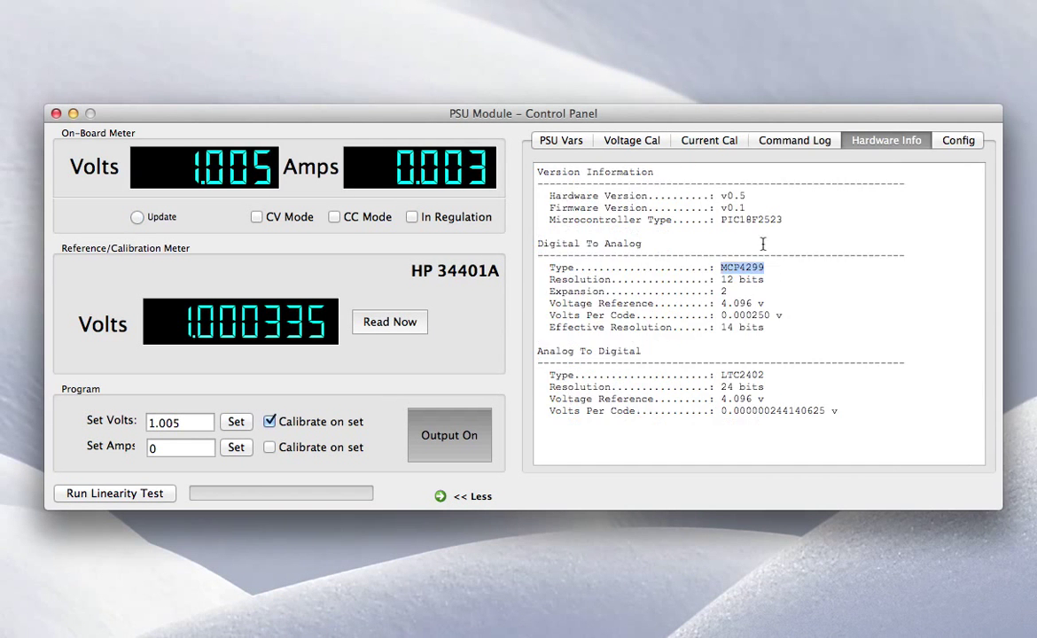
# - Return to the command log and highlight the startup commands pr, s3 and r3 one after another
pyautogui.click(777, 142)
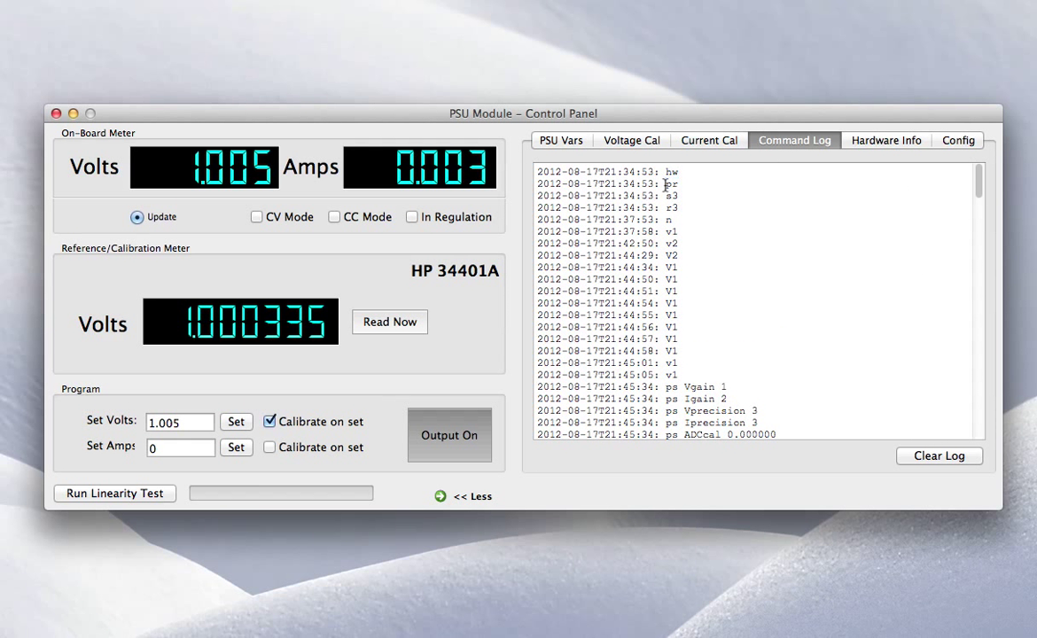
pyautogui.moveTo(665, 185); pyautogui.dragTo(687, 185)
pyautogui.click(749, 213)
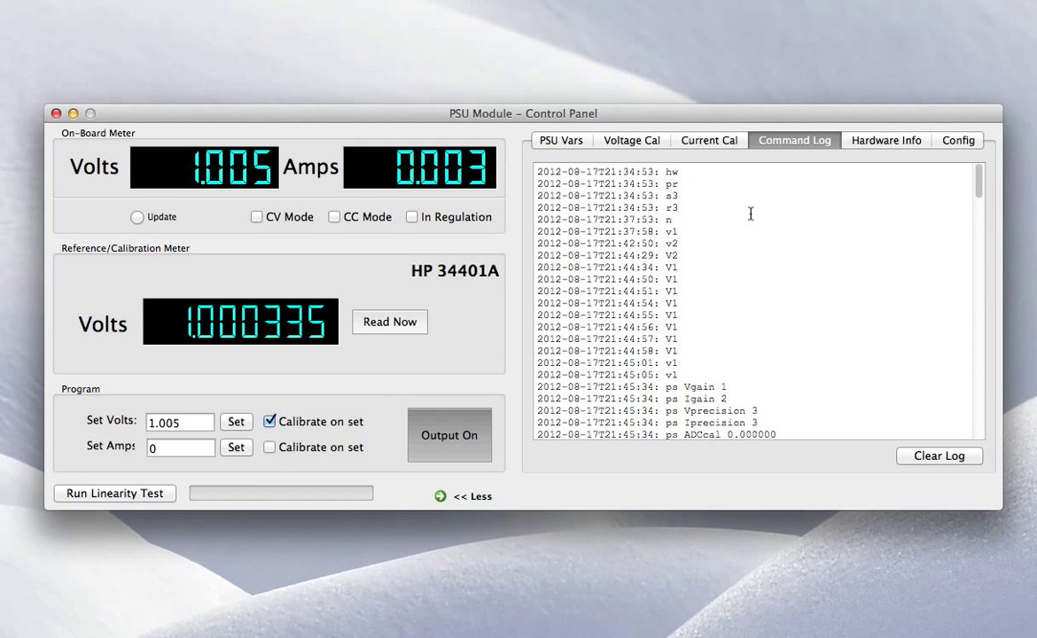
pyautogui.doubleClick(669, 184)
pyautogui.click(684, 195)
pyautogui.doubleClick(669, 196)
pyautogui.doubleClick(670, 207)
# - Look through the hardware information, configuration, command log and both calibration logs, finishing on the PSU variables
pyautogui.click(891, 139)
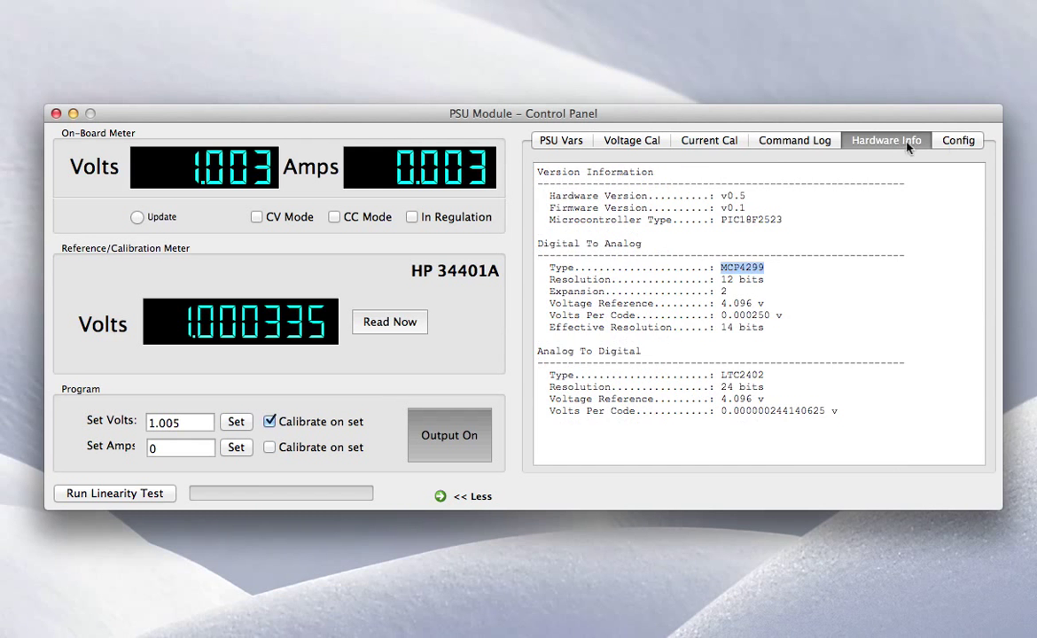
pyautogui.click(954, 140)
pyautogui.click(802, 140)
pyautogui.click(696, 140)
pyautogui.click(638, 140)
pyautogui.click(567, 140)
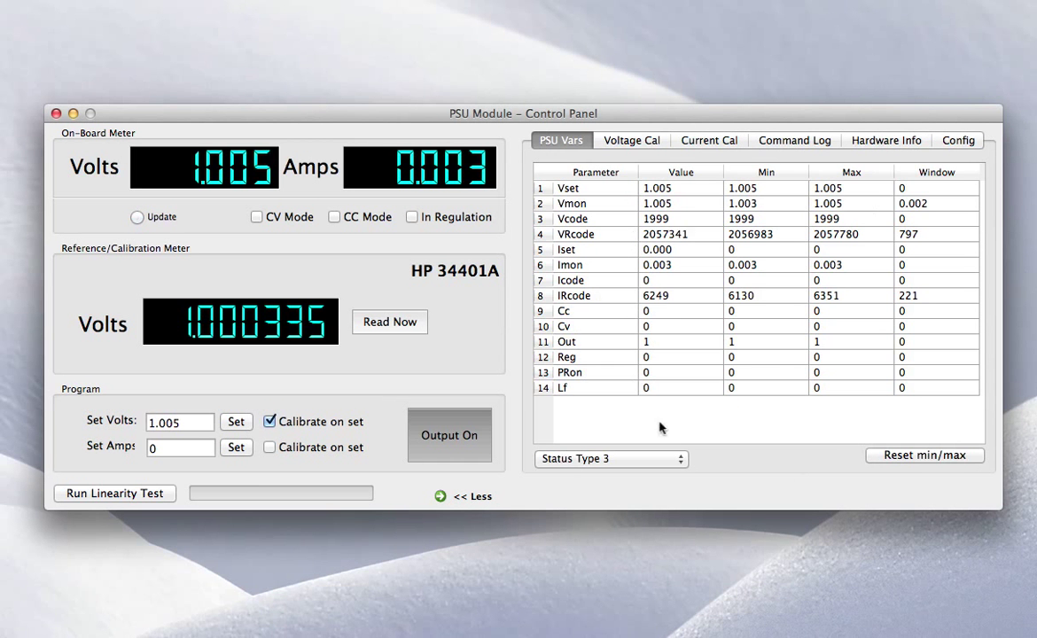